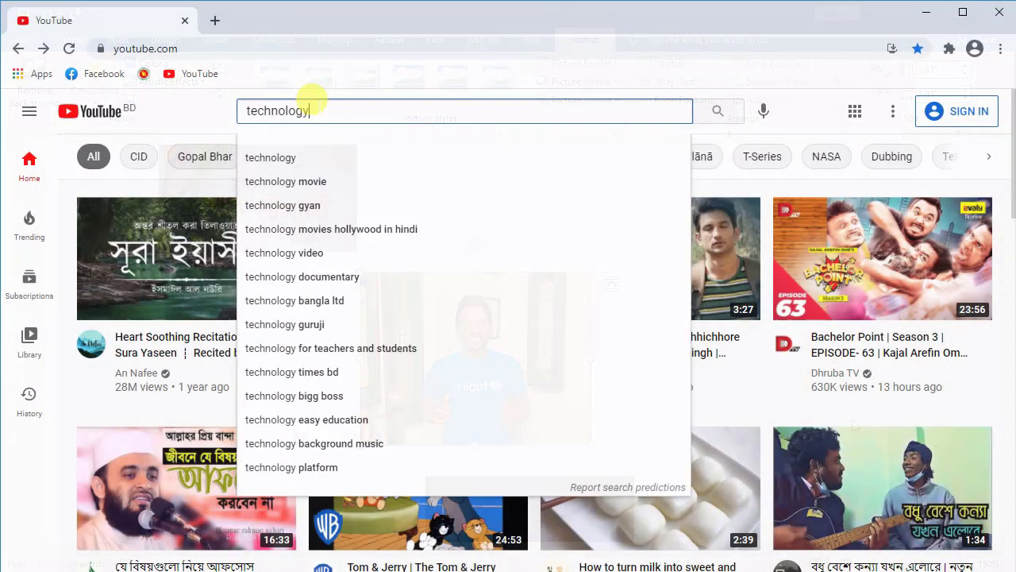
Search YouTube for 'technology village' and open the Technology Village channel
type(" vi")
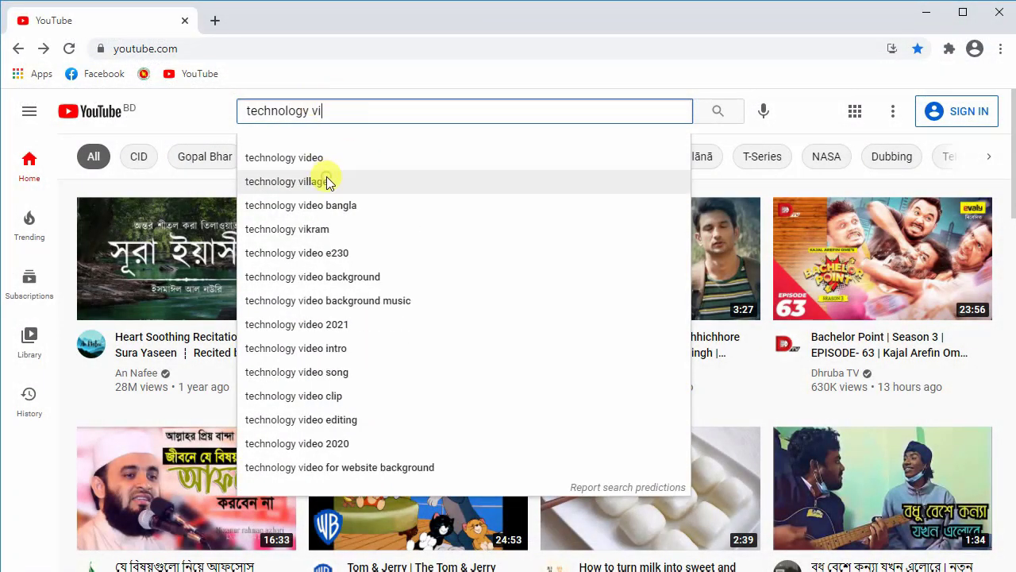
left_click(329, 182)
left_click(451, 211)
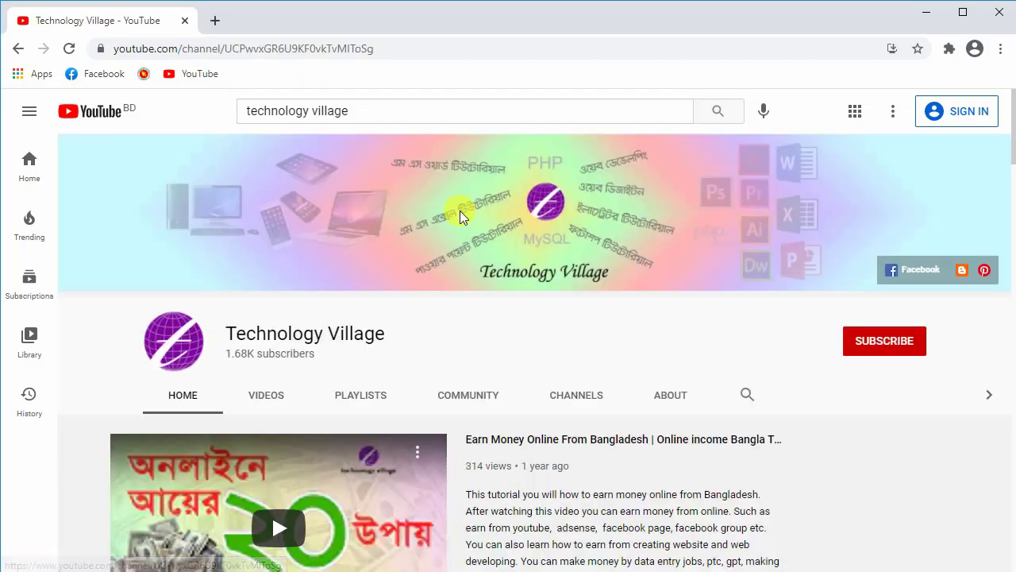
Play all of the channel's Microsoft Word 2016 Tutorial playlist from the Playlists tab
left_click(361, 394)
scroll(216, 401, "down", 2)
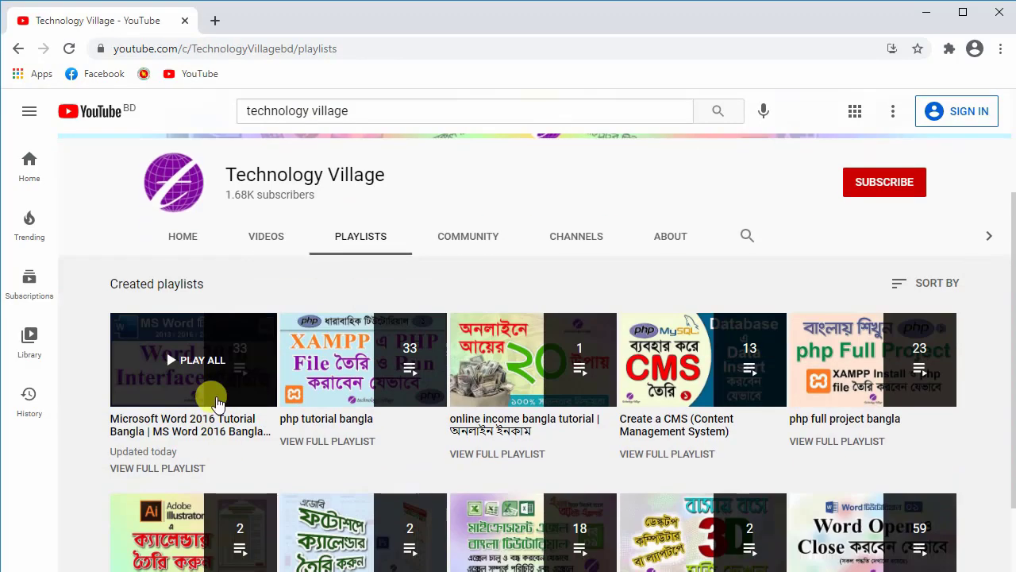
left_click(225, 377)
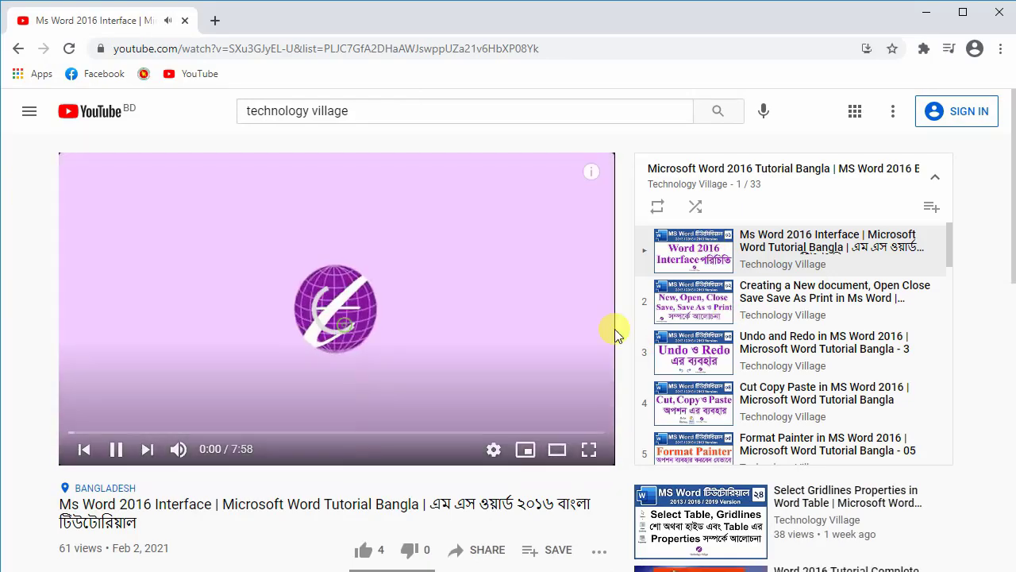
scroll(779, 337, "down", 4)
scroll(790, 341, "down", 9)
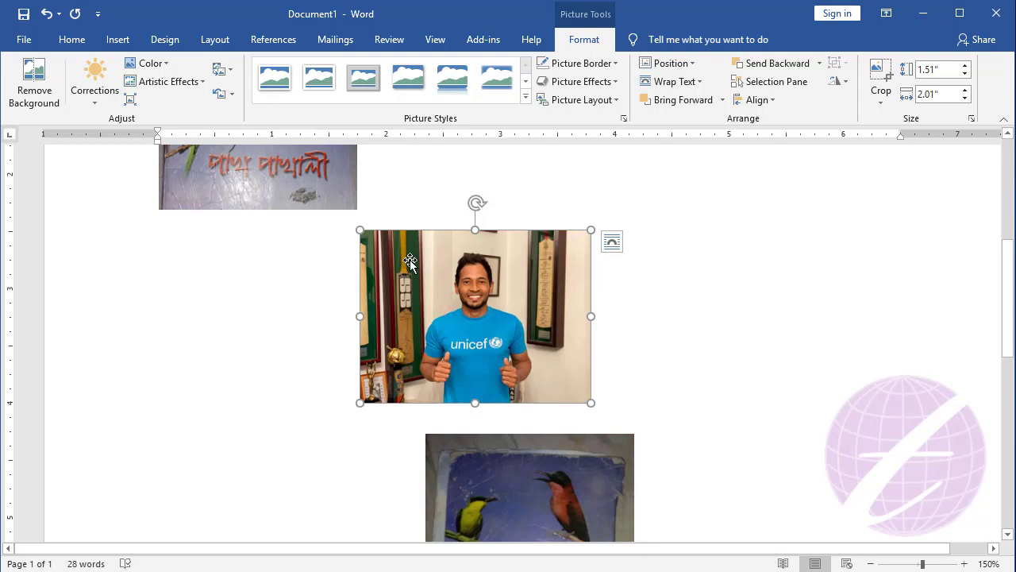
Shift-select the top bird photo, the cricketer photo and the lower birds photo together
left_click(303, 180, "ctrl")
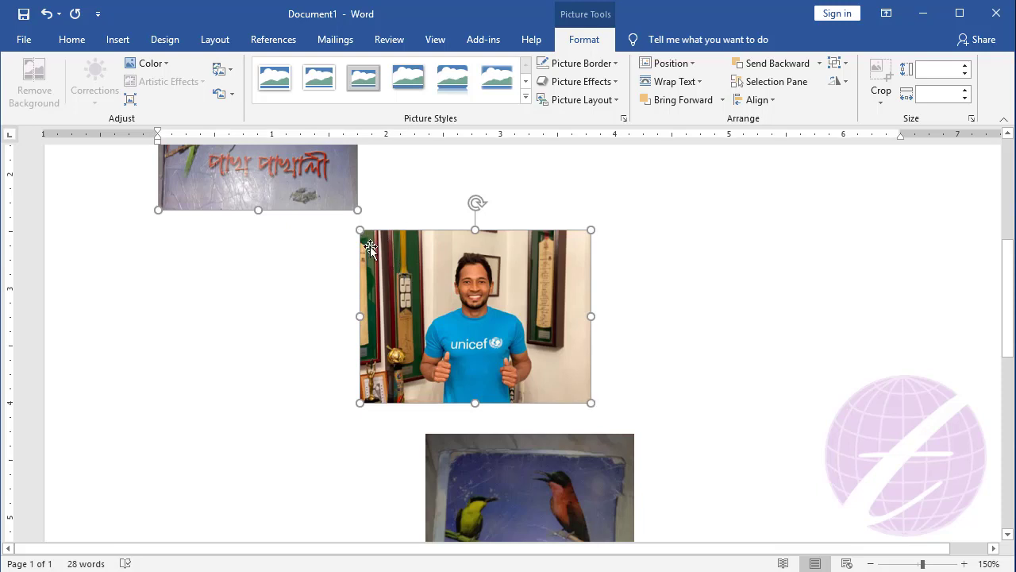
scroll(341, 243, "up", 3)
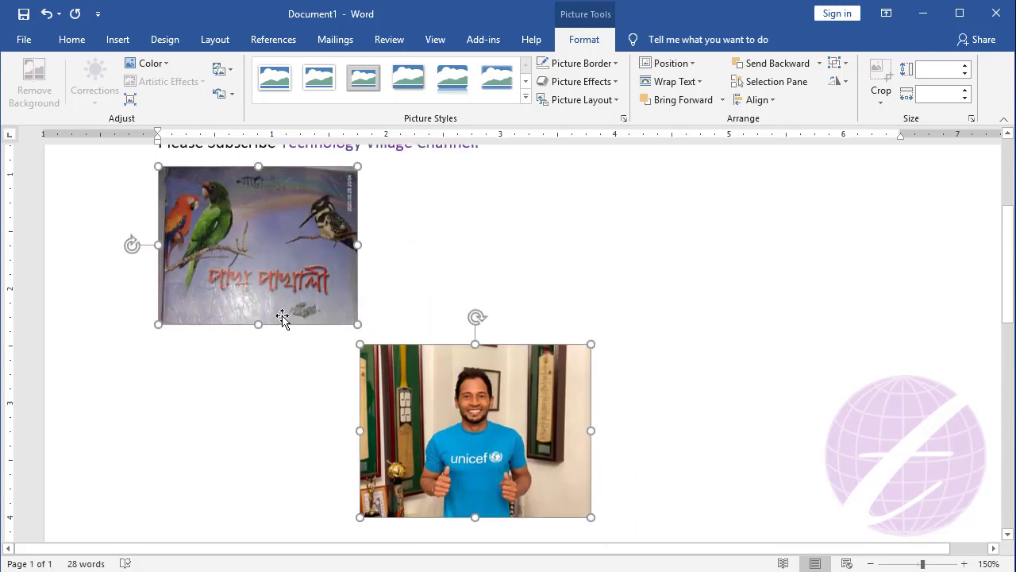
scroll(265, 263, "down", 4)
scroll(526, 445, "down", 1)
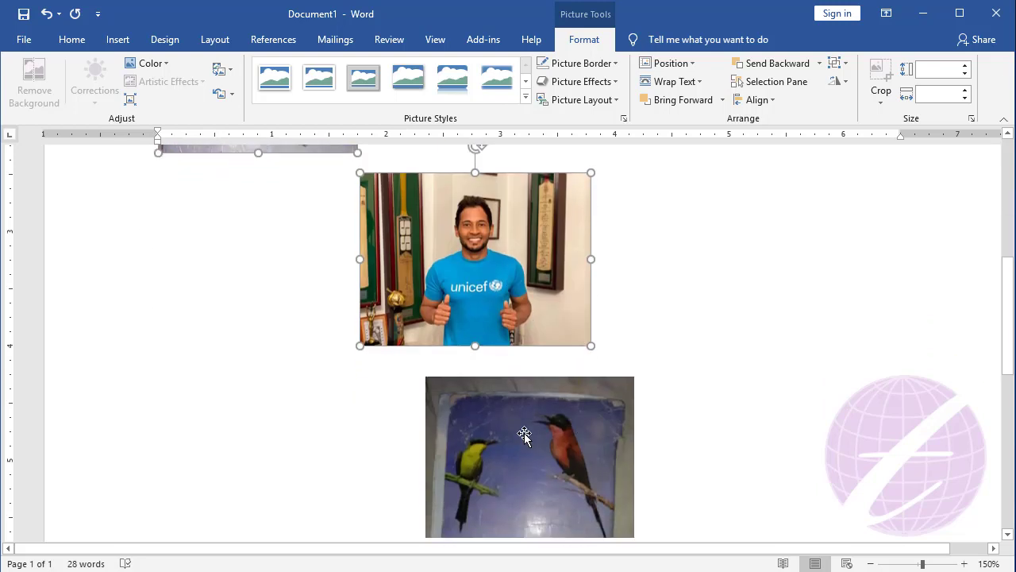
left_click(527, 433, "ctrl")
scroll(527, 433, "up", 1)
scroll(574, 500, "up", 2)
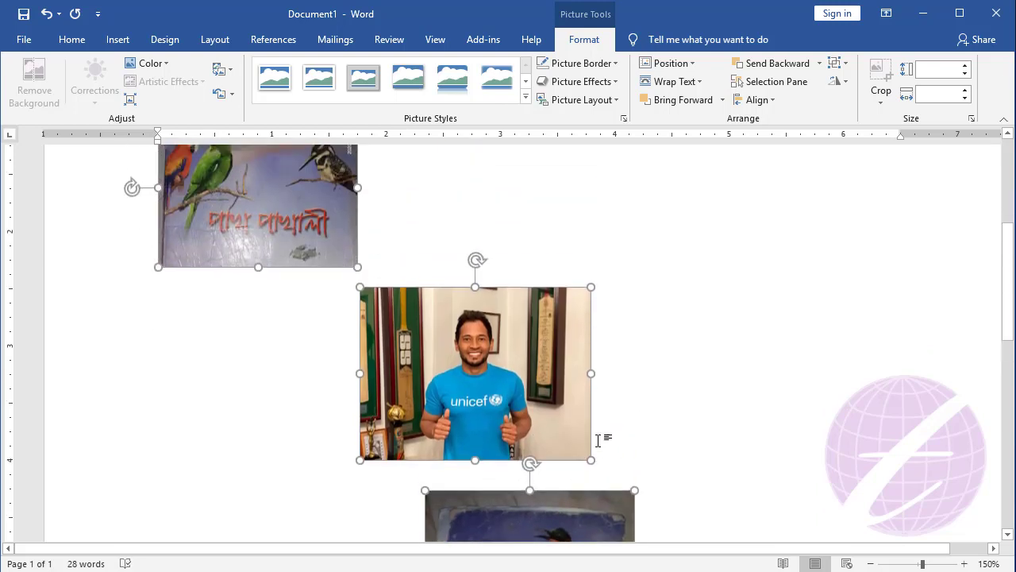
scroll(368, 334, "up", 3)
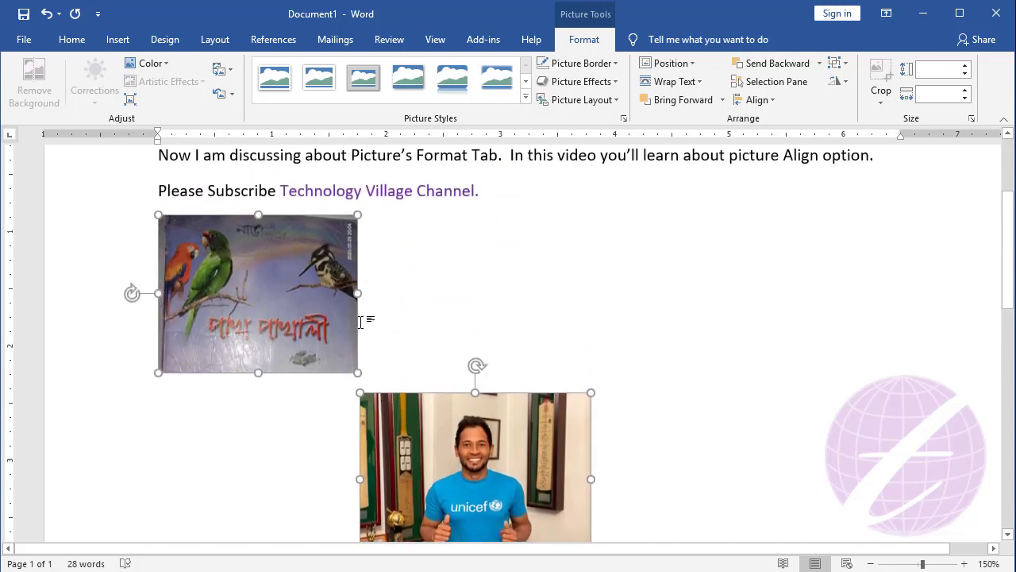
scroll(318, 333, "down", 2)
scroll(397, 373, "down", 1)
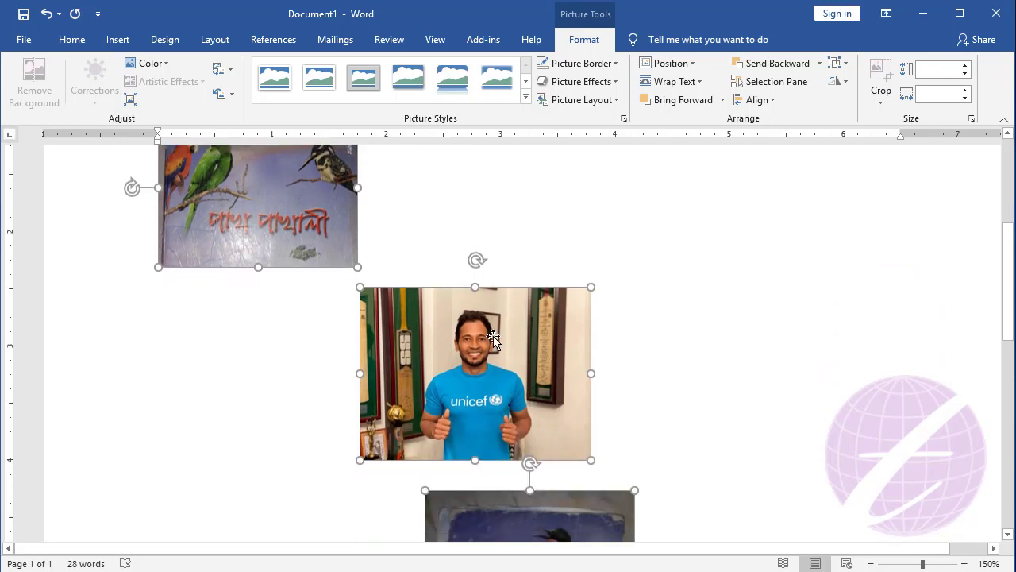
scroll(469, 413, "down", 2)
scroll(546, 458, "down", 1)
scroll(548, 444, "down", 2)
scroll(551, 432, "up", 5)
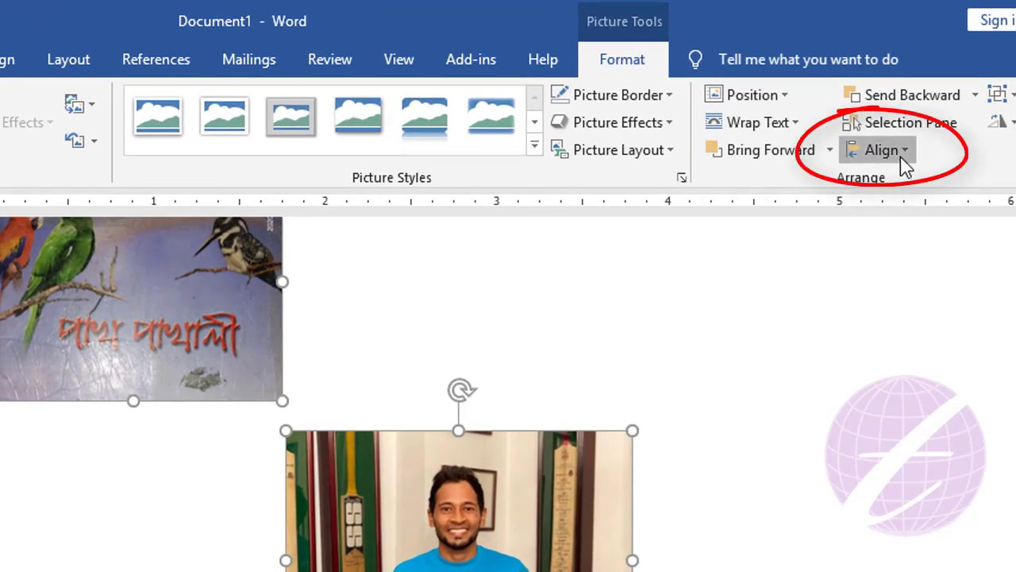
Apply Align Left to the three selected photos
left_click(901, 156)
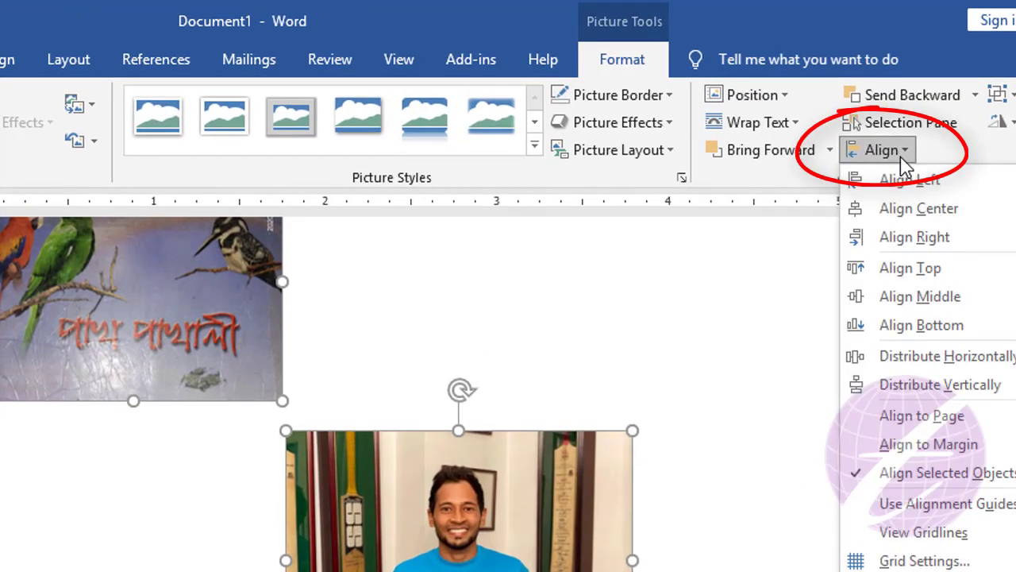
left_click(940, 180)
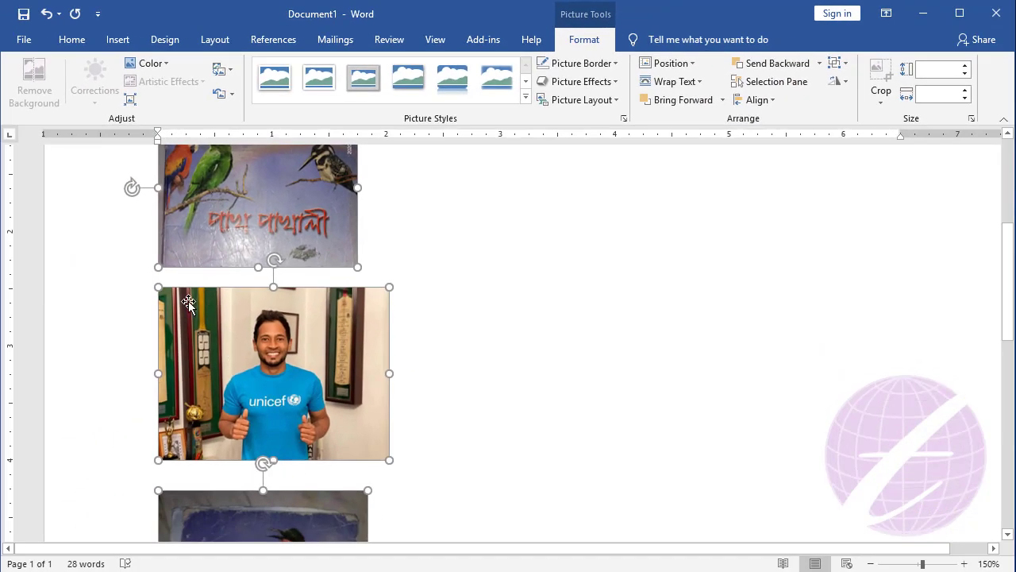
scroll(218, 415, "down", 3)
scroll(476, 397, "up", 2)
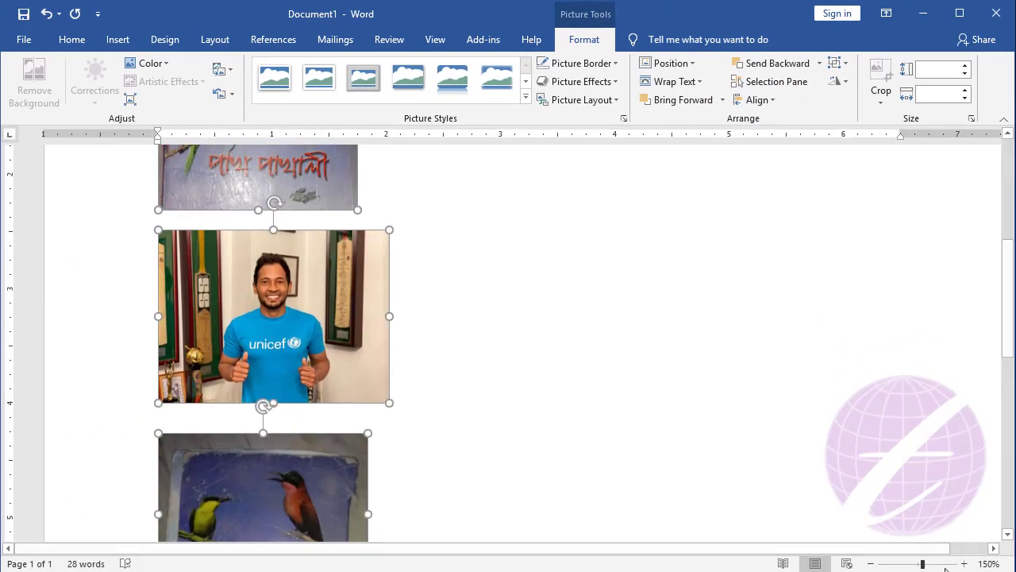
Zoom the document out to 100% and deselect the photos
left_click(871, 564)
left_click(872, 564)
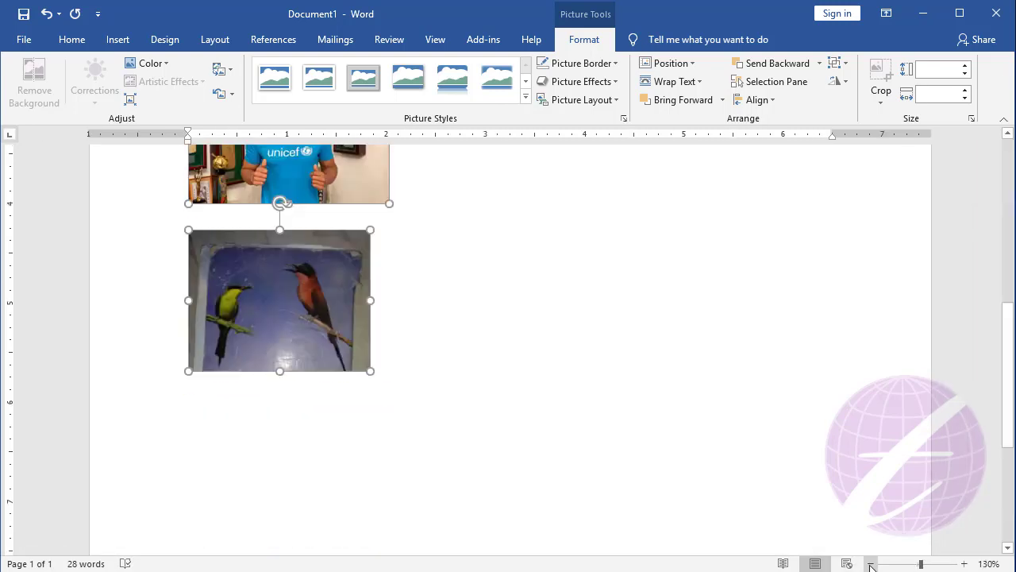
left_click(871, 563)
scroll(686, 454, "down", 3)
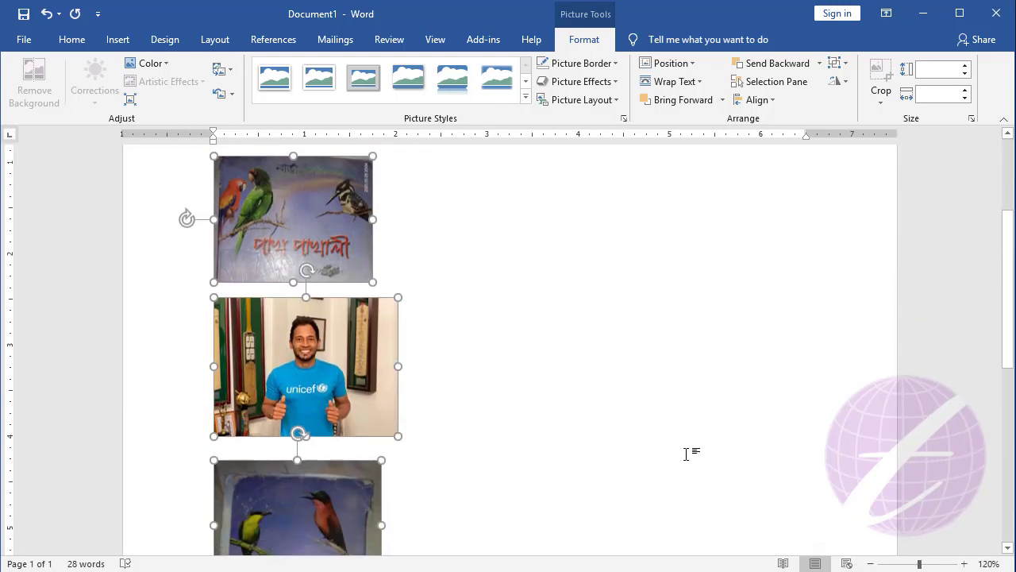
left_click(872, 564)
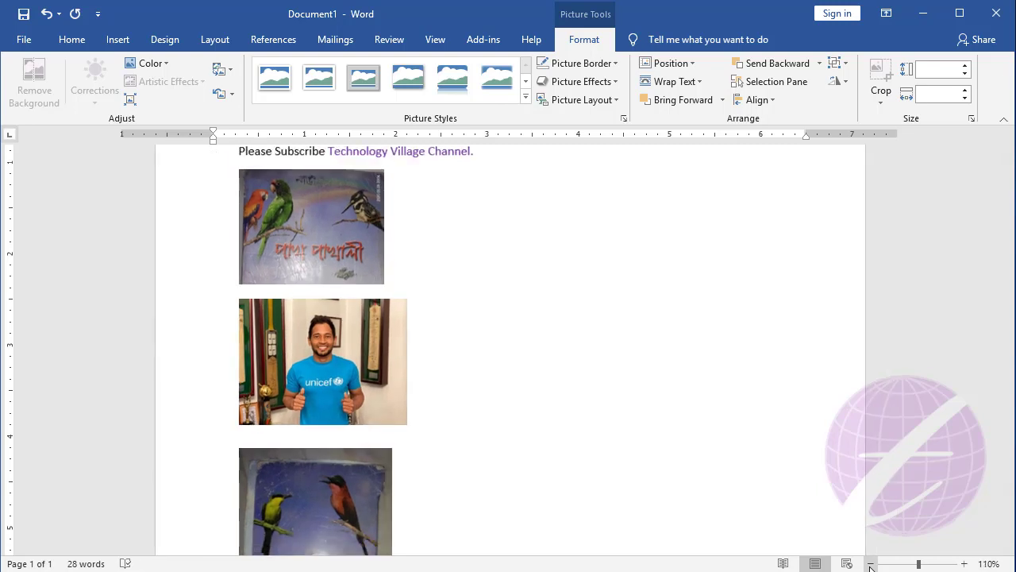
left_click(871, 564)
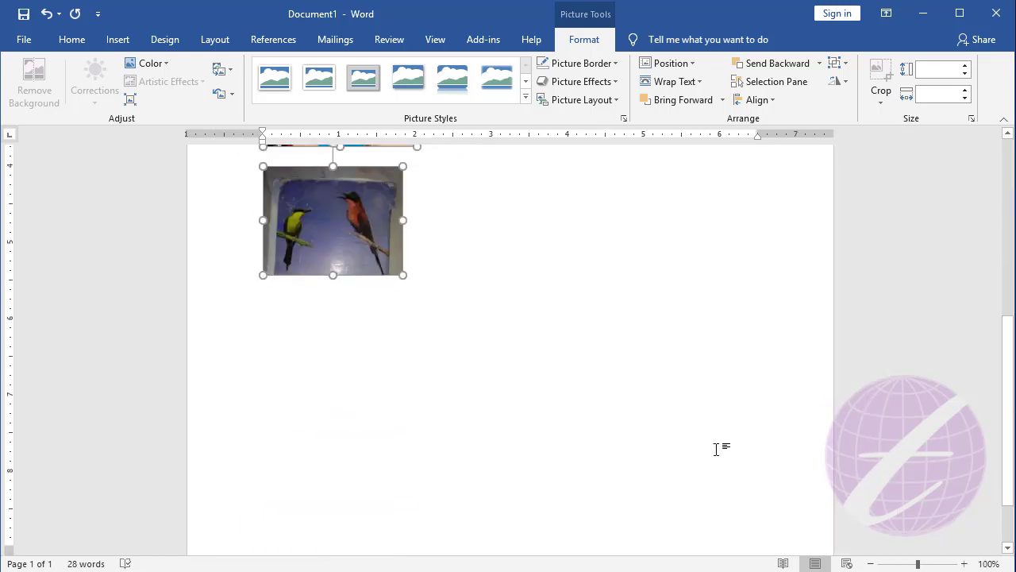
scroll(719, 448, "up", 3)
scroll(719, 448, "up", 2)
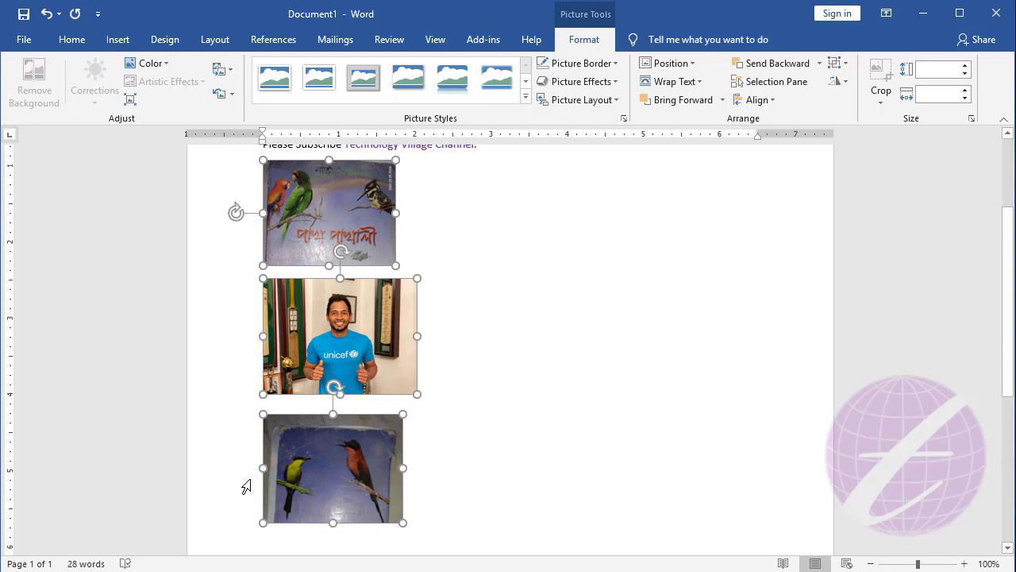
left_click(457, 455)
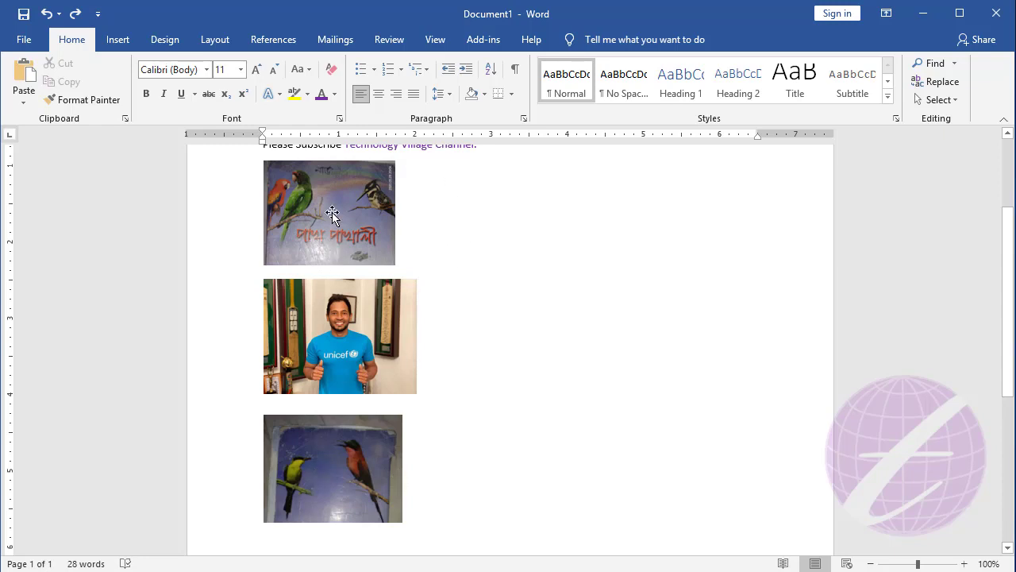
Select all three photos and apply Align Center
left_click(333, 216)
left_click(353, 333, "ctrl")
left_click(346, 458, "ctrl")
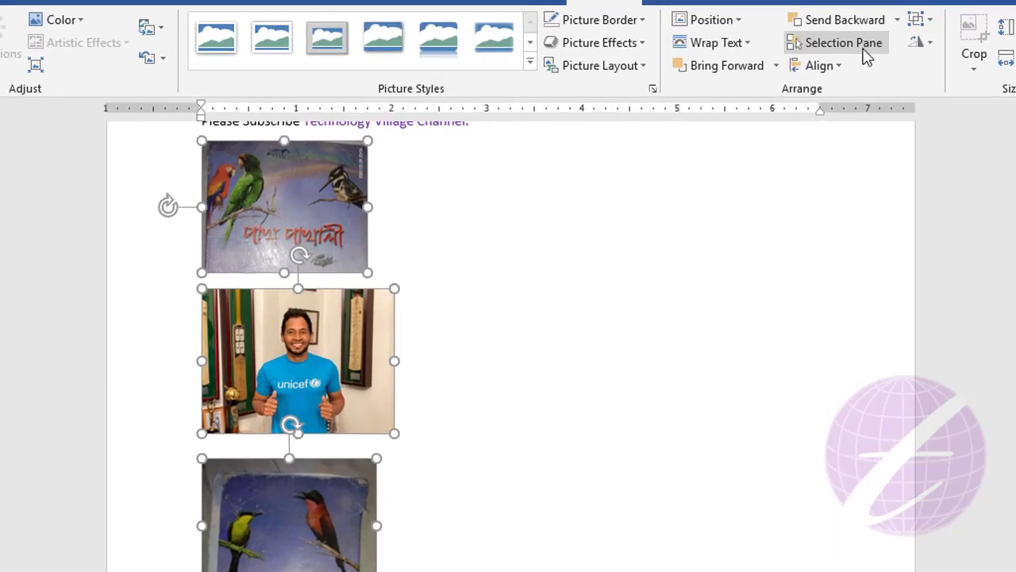
left_click(757, 100)
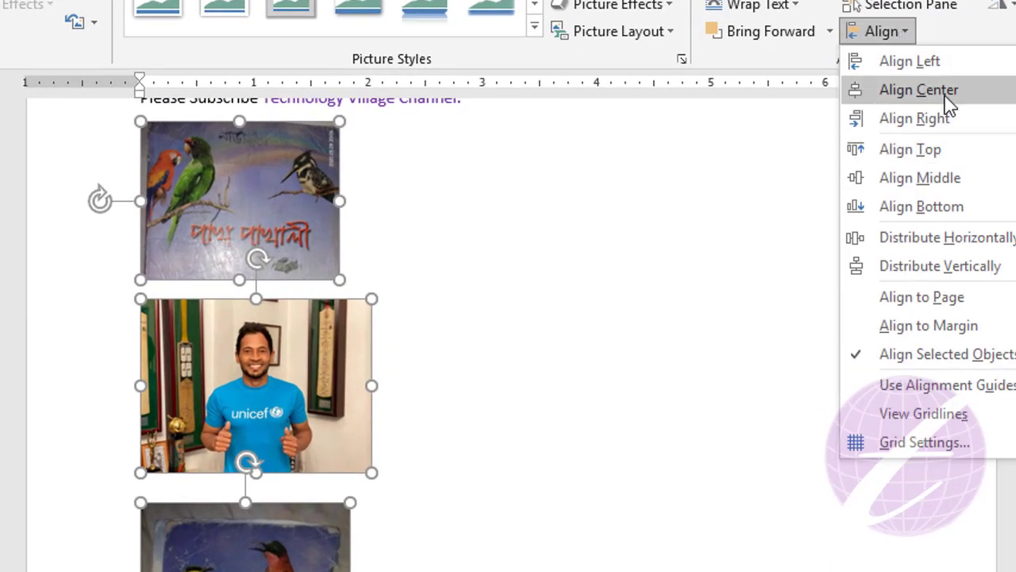
left_click(919, 90)
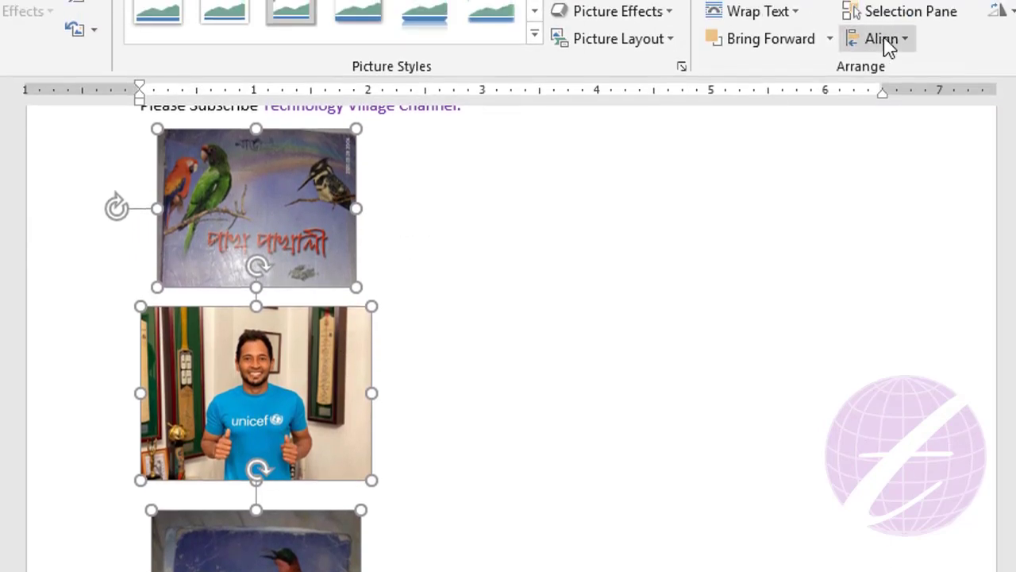
Switch the photos to Align Right, then deselect them
left_click(883, 41)
left_click(914, 126)
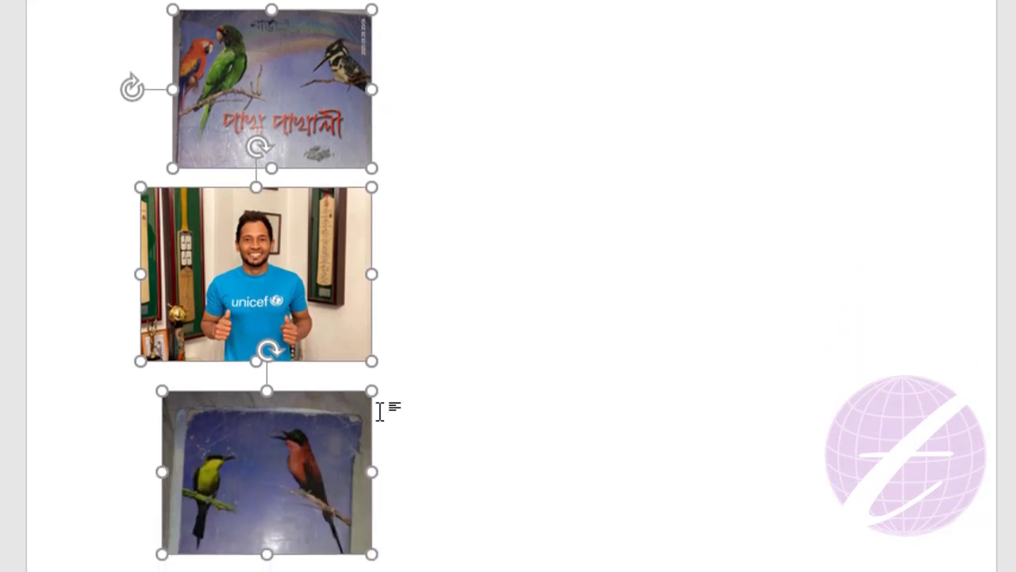
left_click(381, 39)
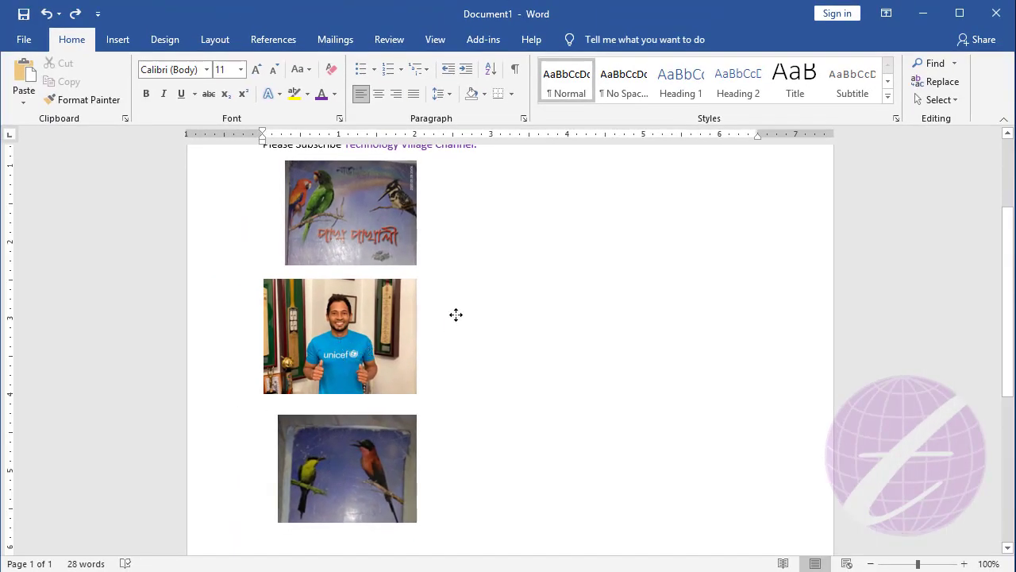
Drag the cricketer photo up-right and the birds photo further right, then select all three
left_click_drag(405, 318, 575, 256)
mouse_move(350, 475)
left_mouse_down()
mouse_move(746, 355)
mouse_move(681, 331)
left_mouse_up()
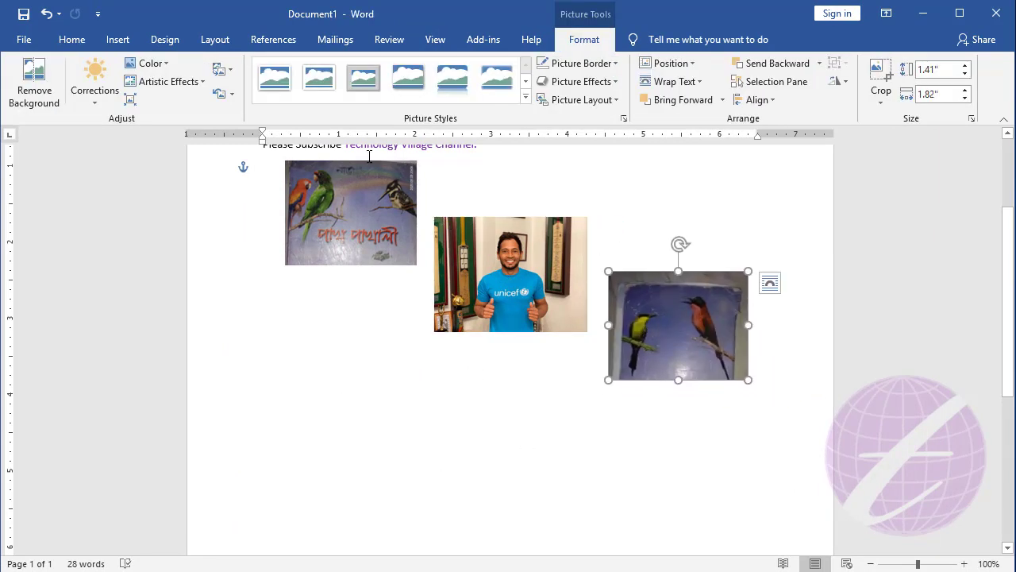
left_click(367, 230)
left_click(509, 274, "ctrl")
left_click(659, 341, "ctrl")
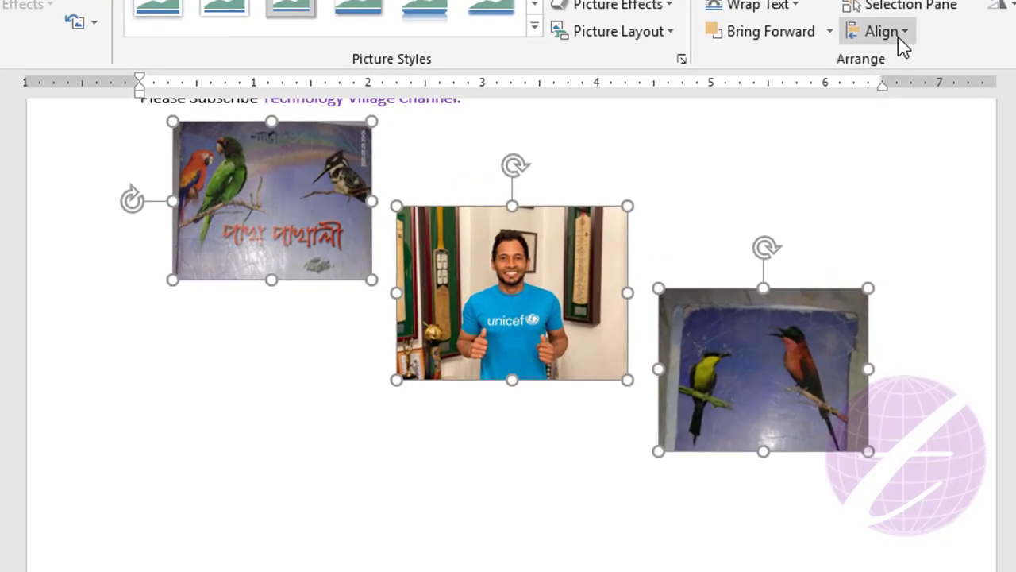
Apply Align Top, then Align Bottom, and finally Align Middle to the three photos
left_click(902, 32)
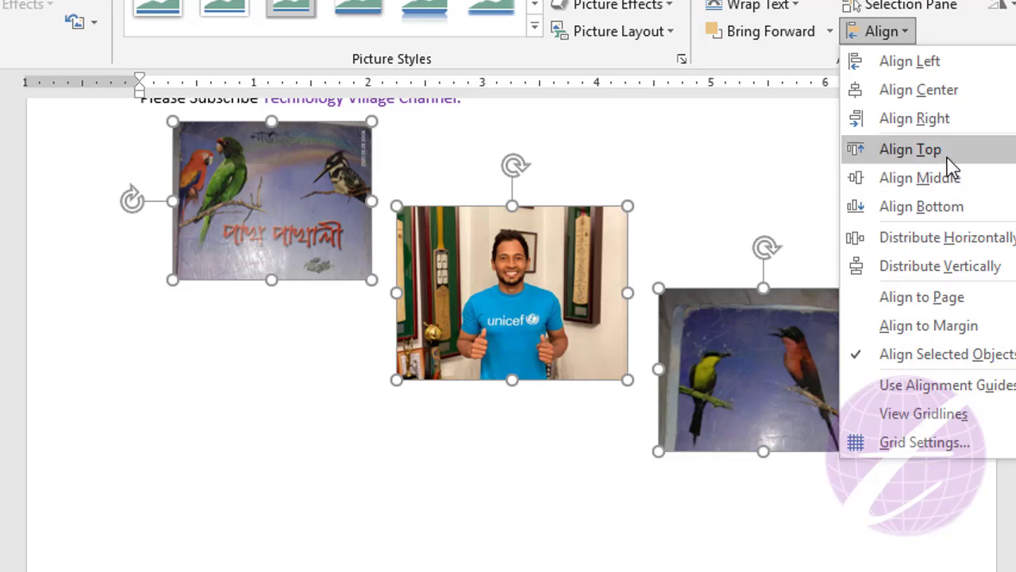
left_click(910, 149)
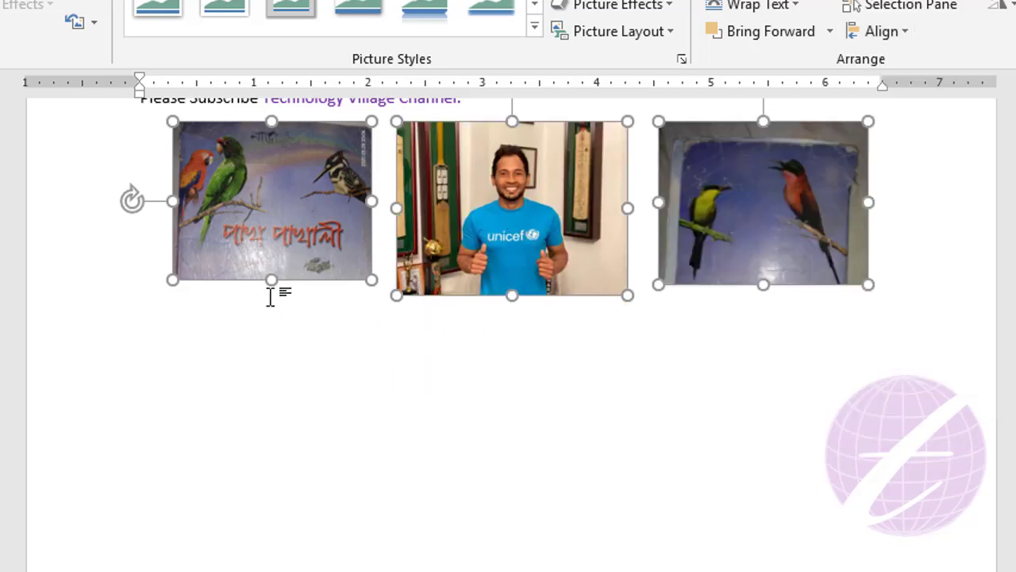
left_click(889, 33)
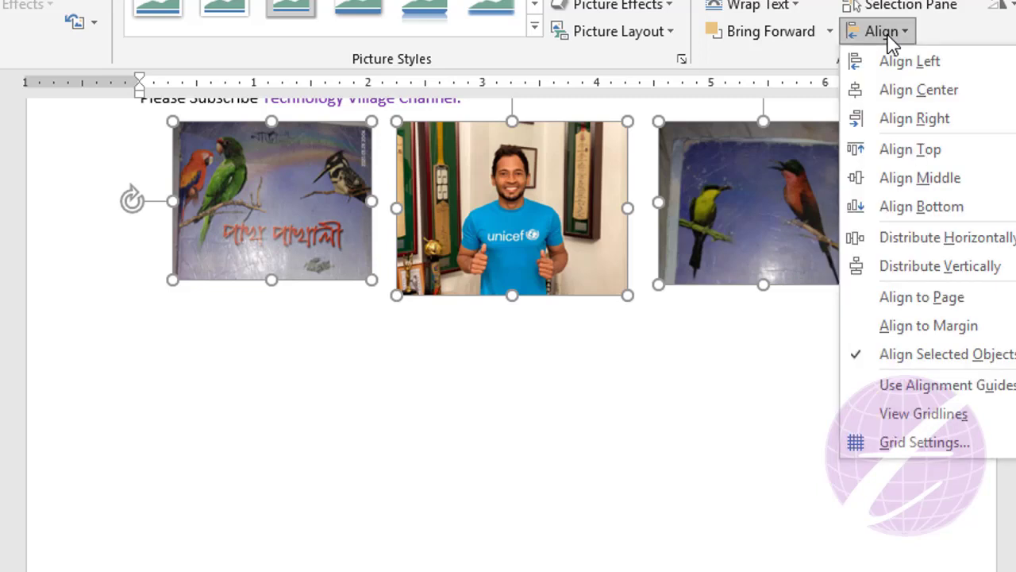
left_click(948, 208)
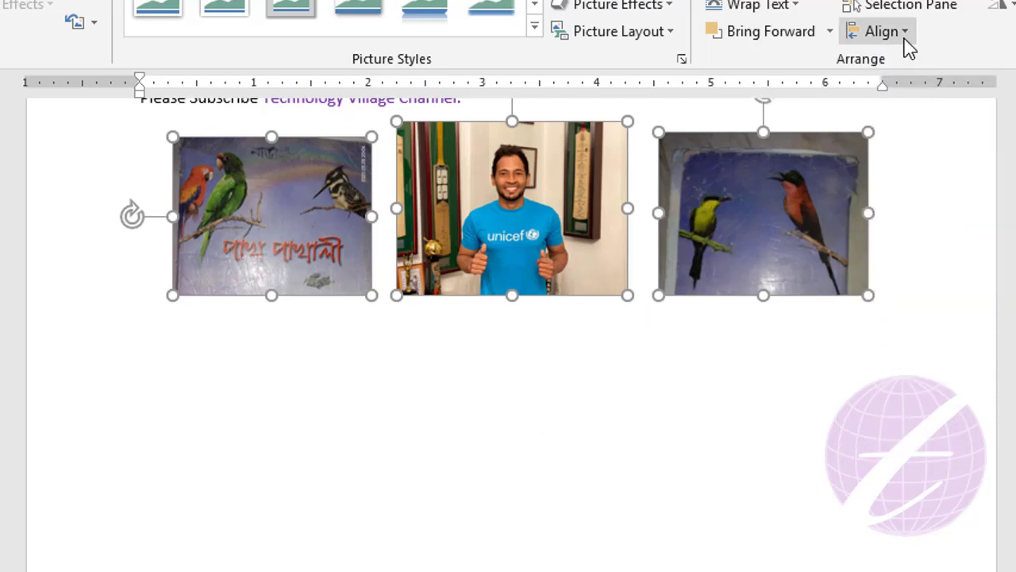
left_click(902, 33)
left_click(964, 184)
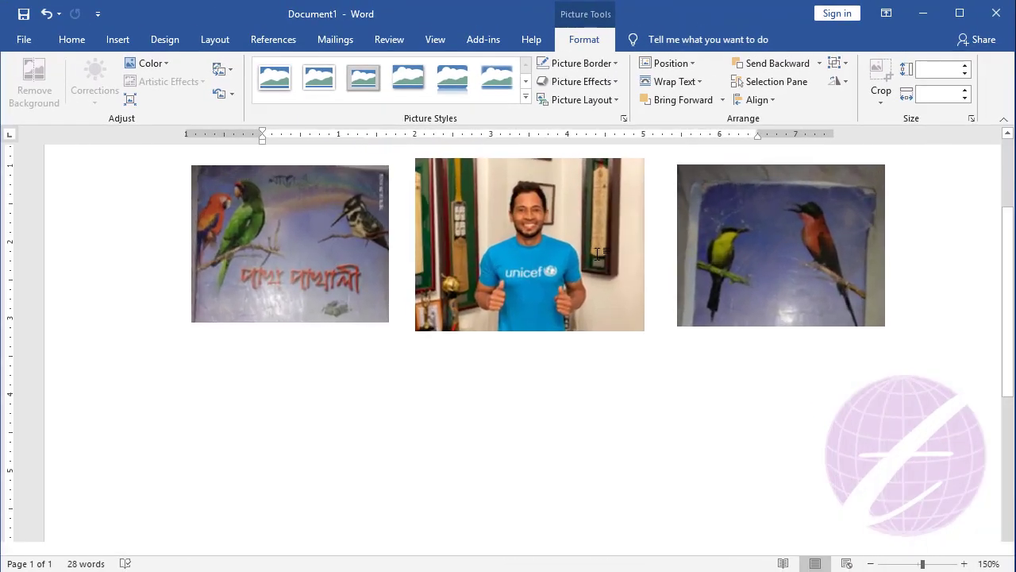
Drag the right-hand bird picture further right and nudge the unicef photo slightly left
scroll(134, 256, "up", 1, "ctrl")
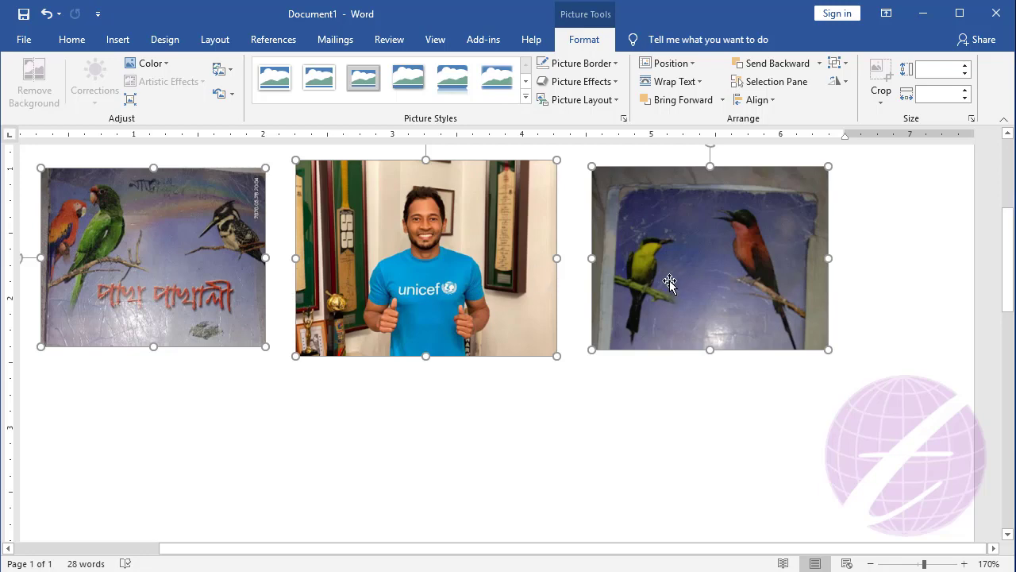
left_click(624, 416)
left_click(718, 284)
left_click_drag(719, 284, 779, 283)
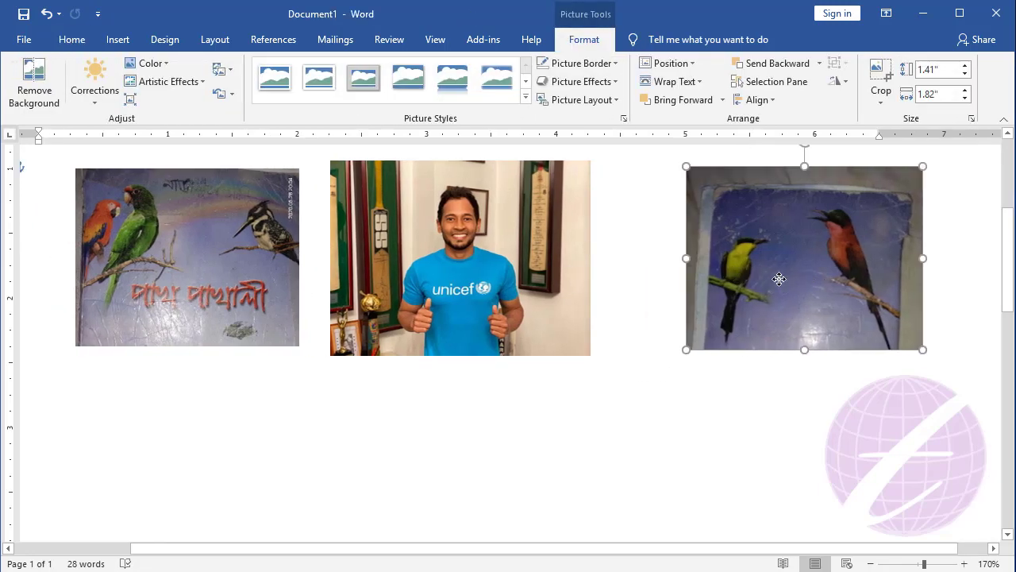
left_click_drag(390, 282, 375, 283)
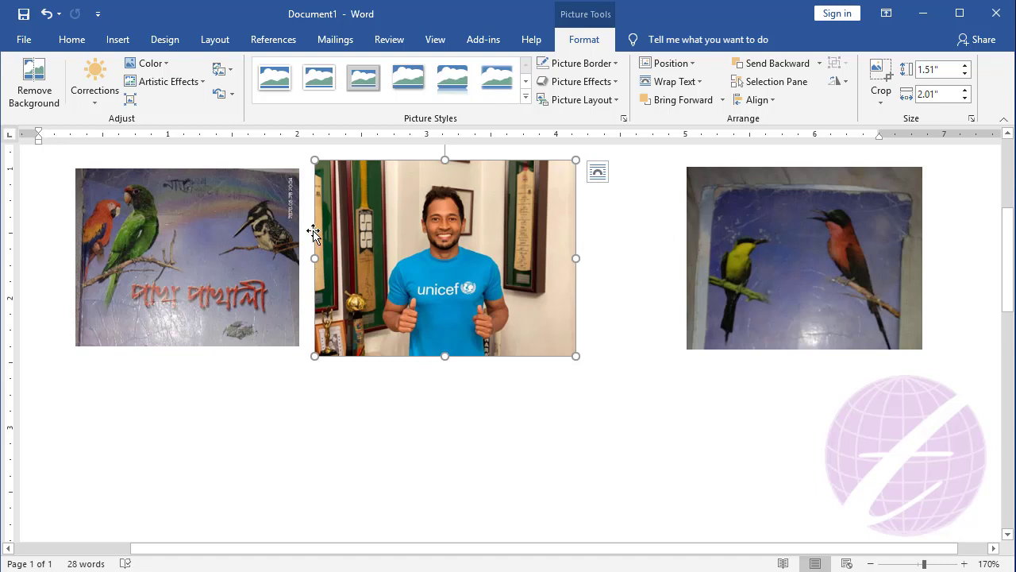
Select all three pictures, apply Distribute Horizontally, then deselect them
left_click(215, 258)
left_click(467, 245, "ctrl")
left_click(746, 251, "ctrl")
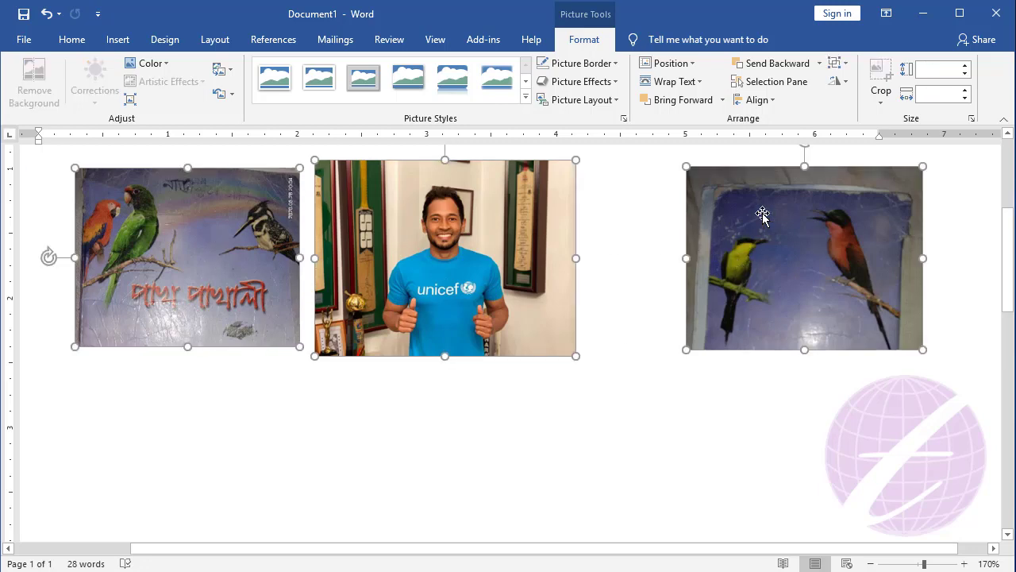
left_click(758, 100)
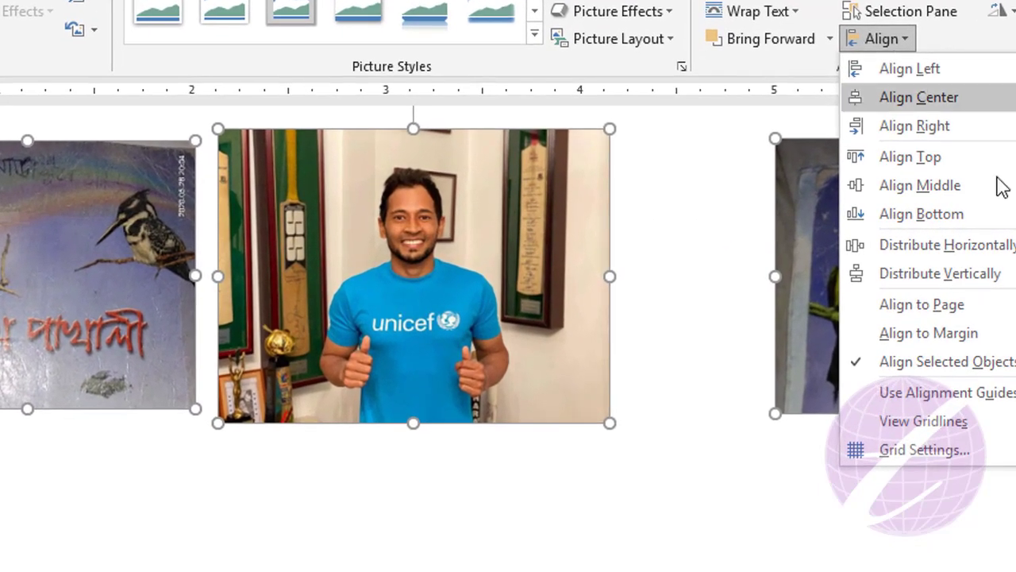
left_click(946, 245)
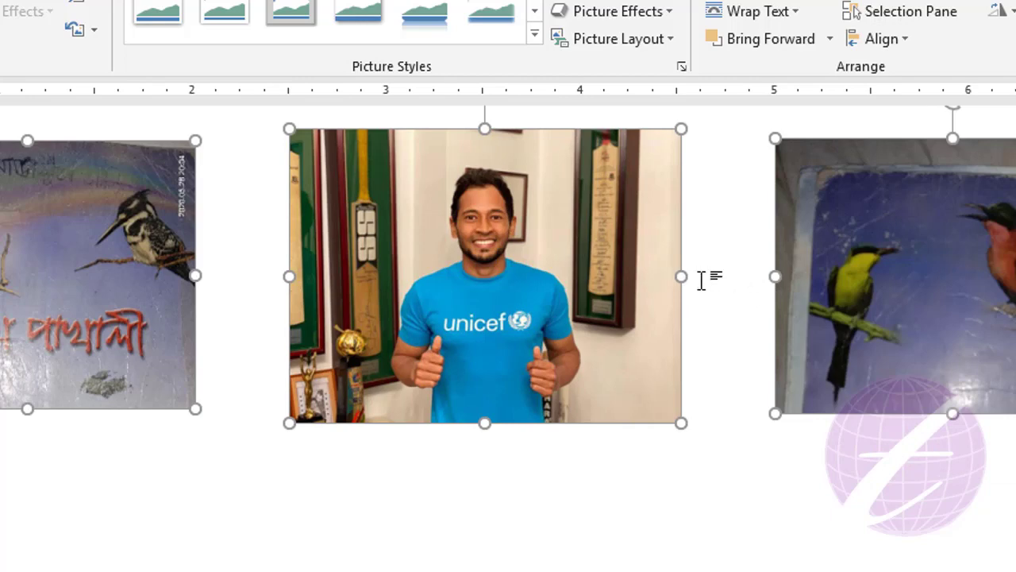
left_click(736, 370)
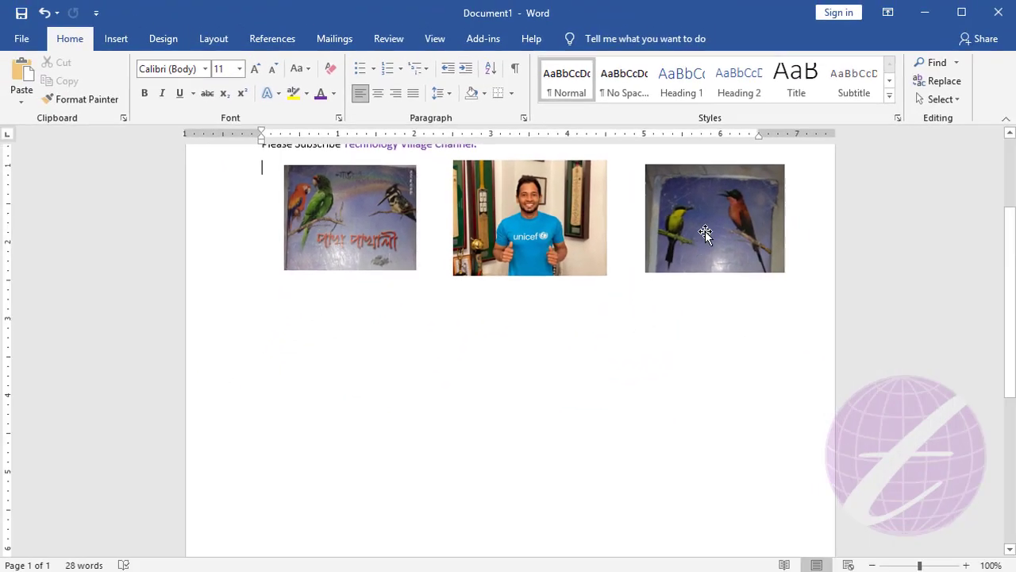
Drag the bird and parrot pictures under the unicef photo into a column, then select all three
mouse_move(705, 231)
left_mouse_down()
mouse_move(528, 408)
mouse_move(539, 378)
left_mouse_up()
left_click_drag(343, 233, 556, 479)
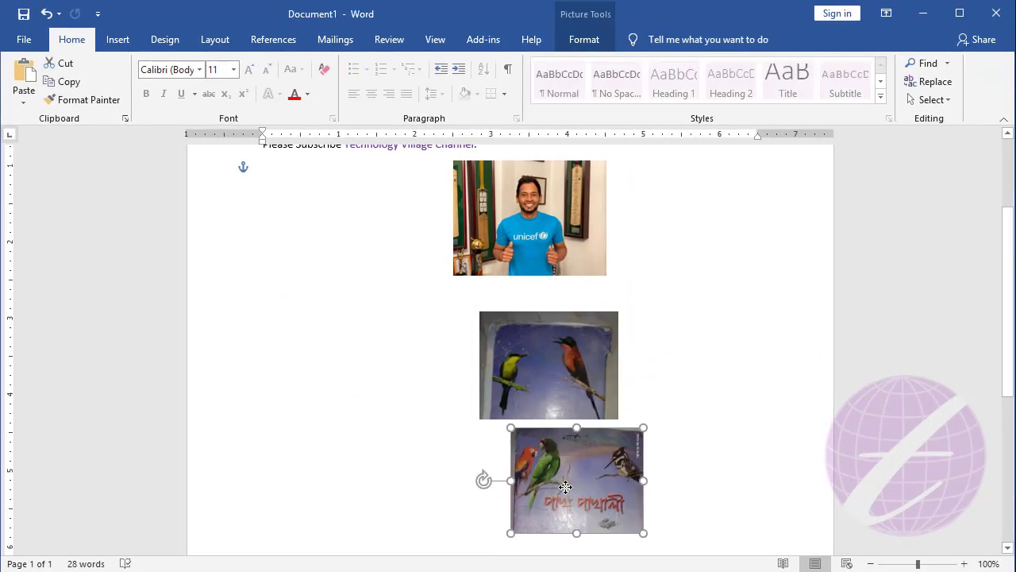
left_click(545, 367)
left_click(530, 246, "ctrl")
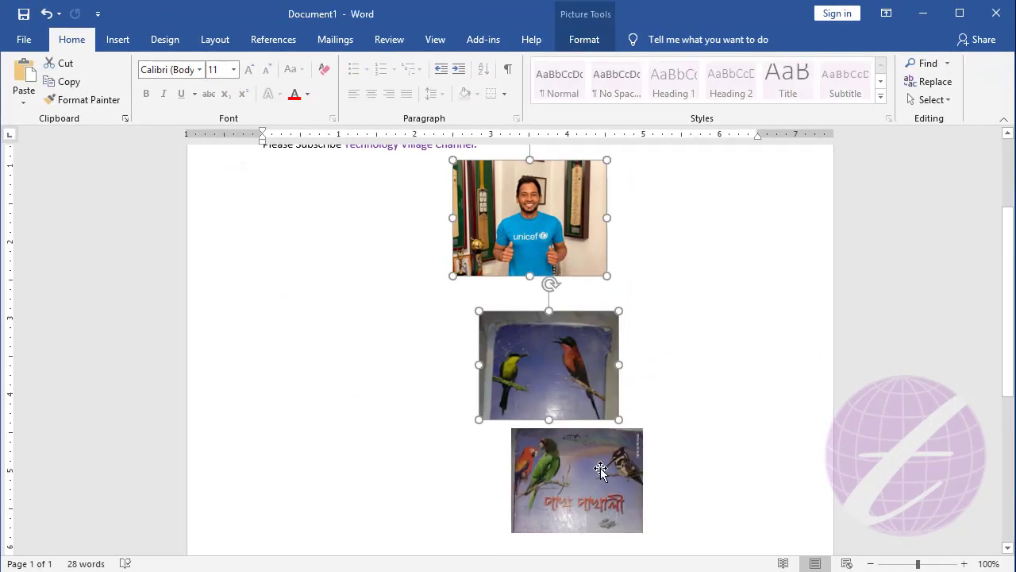
left_click(590, 467, "ctrl")
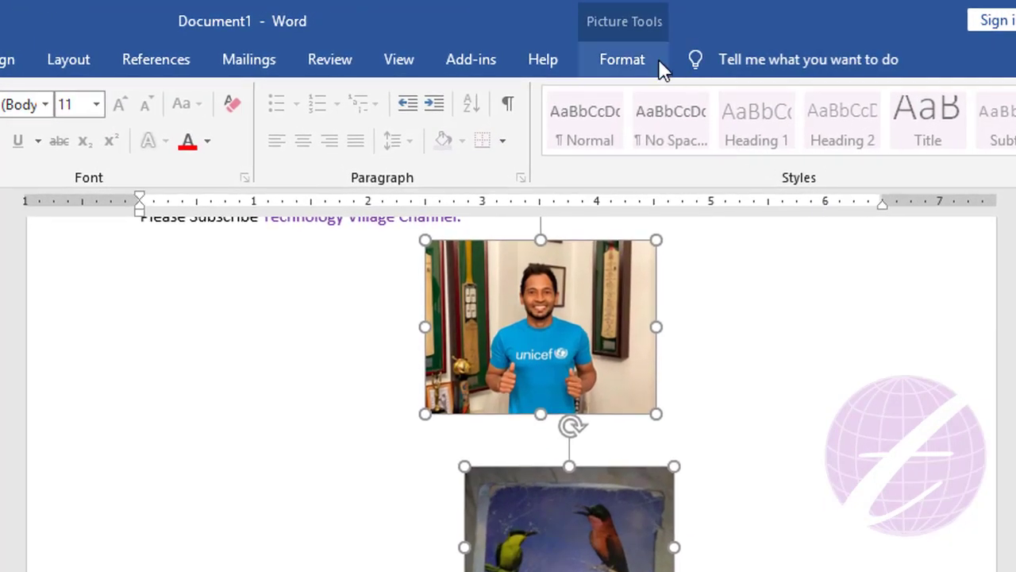
Apply Distribute Vertically and Align Center to the stacked pictures, then deselect
left_click(636, 63)
left_click(882, 149)
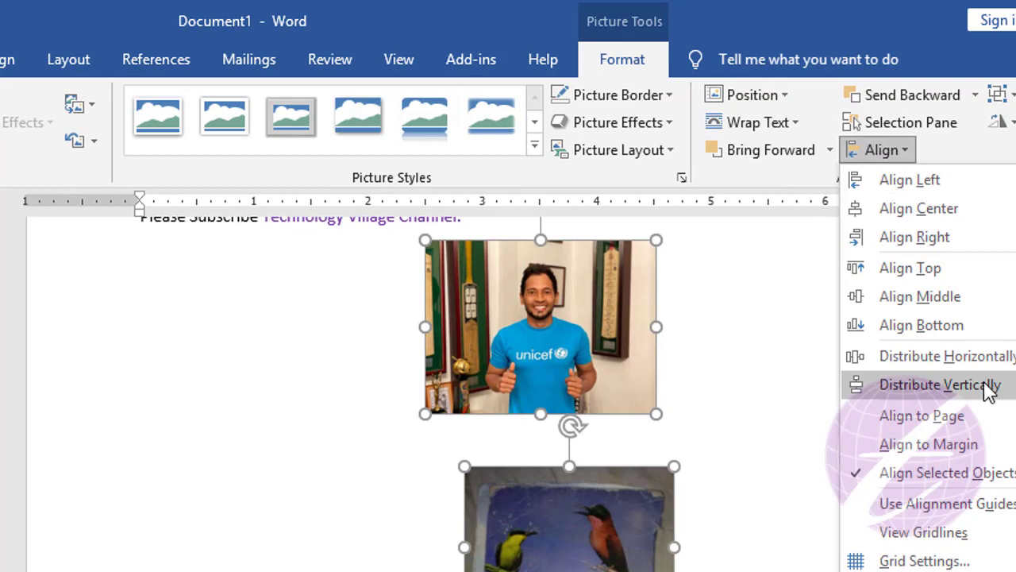
left_click(985, 387)
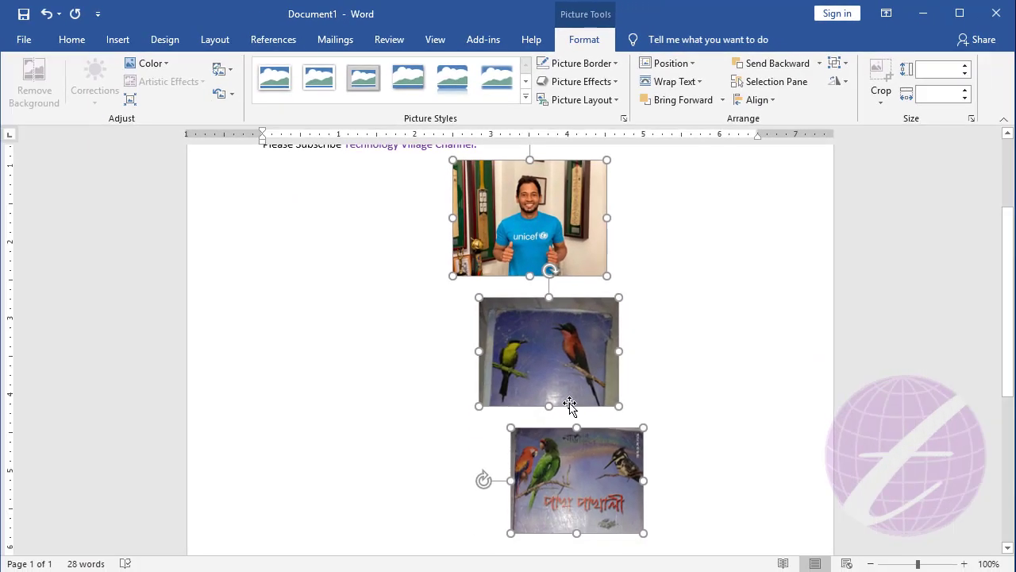
left_click(774, 103)
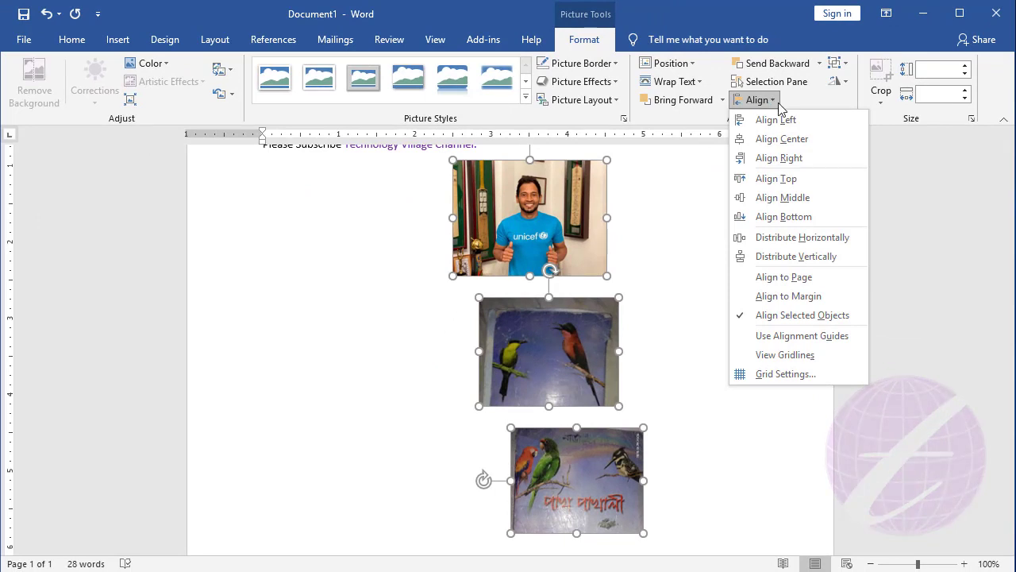
left_click(782, 139)
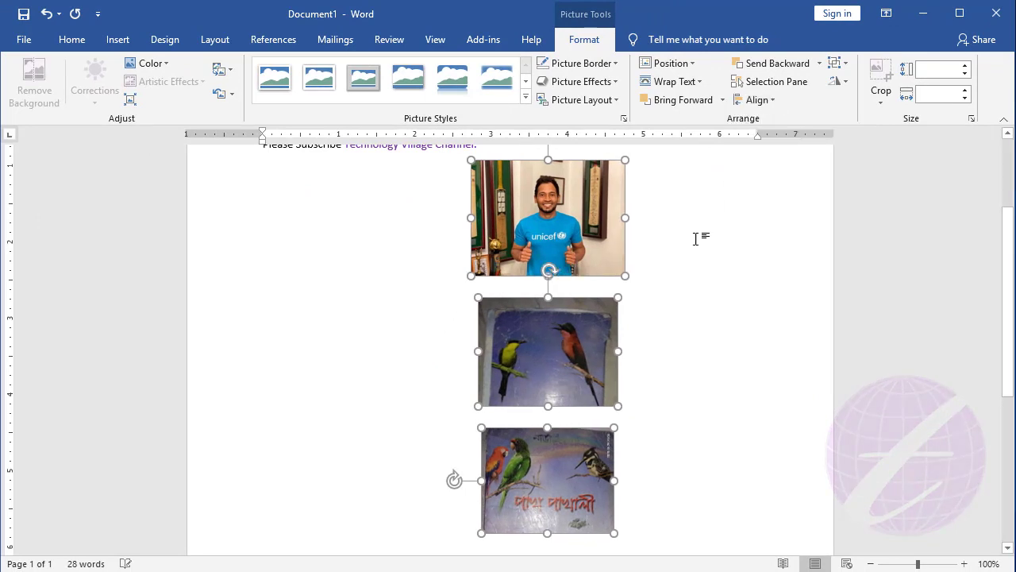
left_click(627, 307)
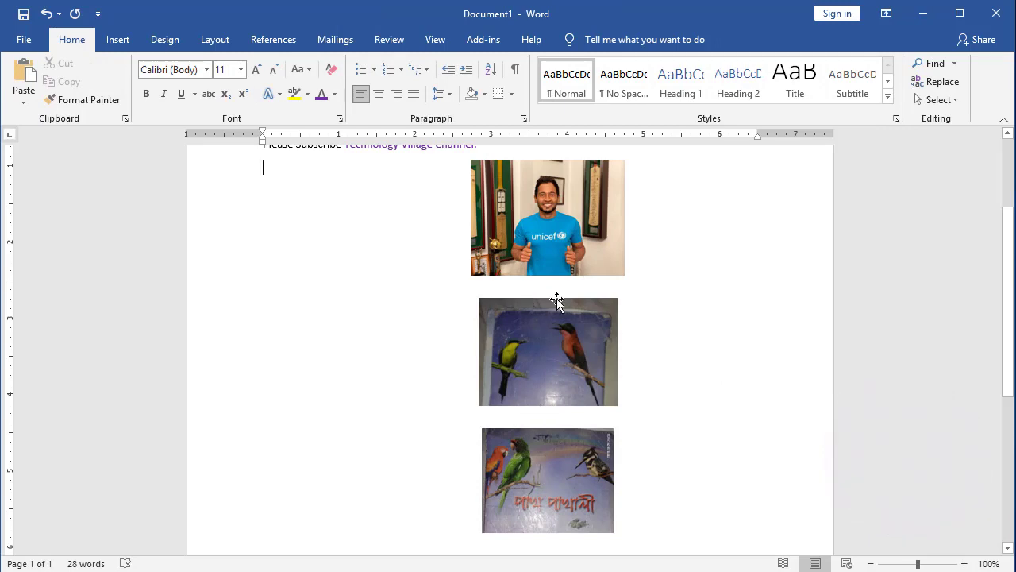
Select the three stacked pictures and open the Align dropdown under Picture Tools Format
left_click(553, 262)
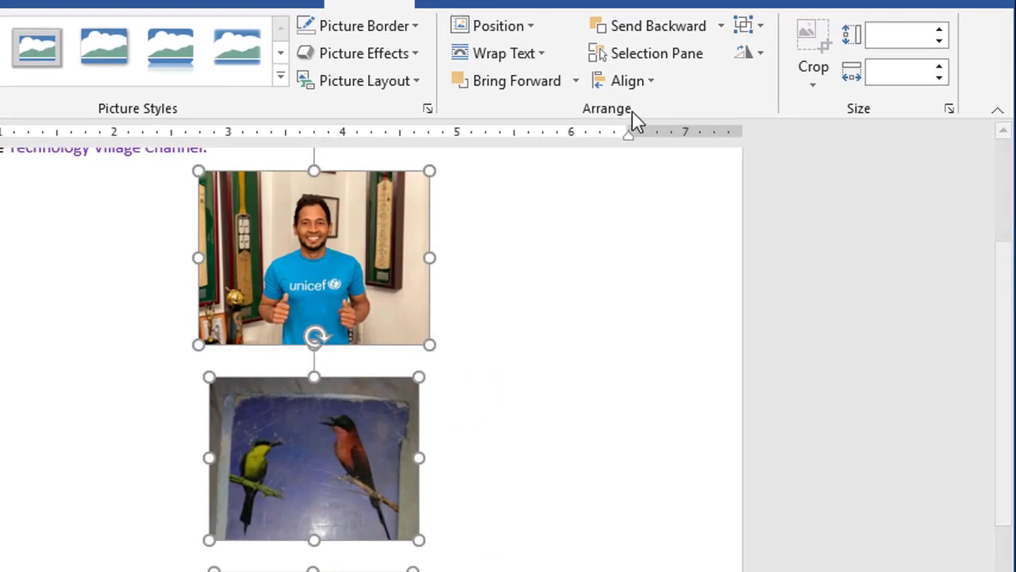
left_click(667, 84)
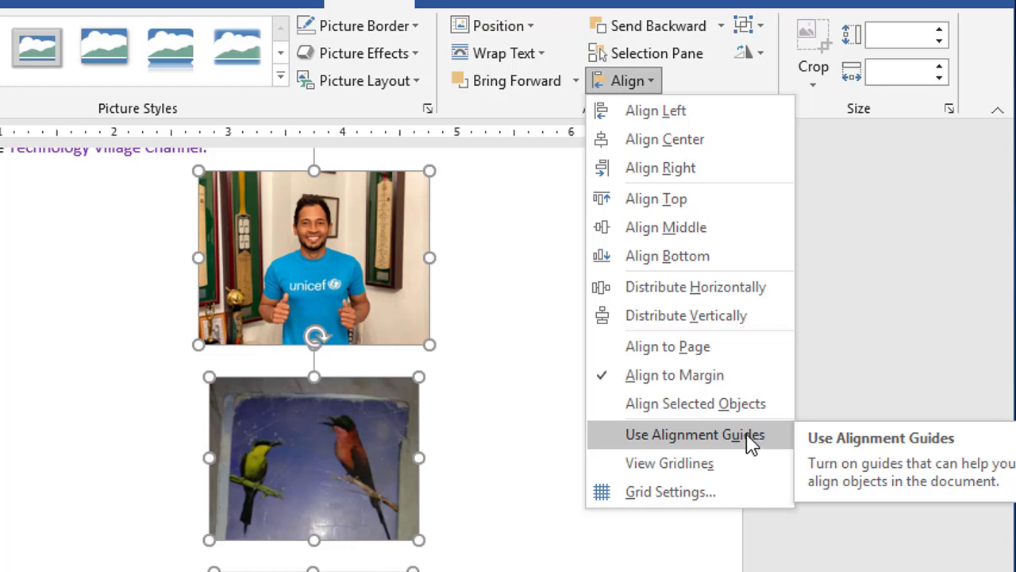
Turn View Gridlines on and back off from the Align menu, then close the menu
left_click(699, 469)
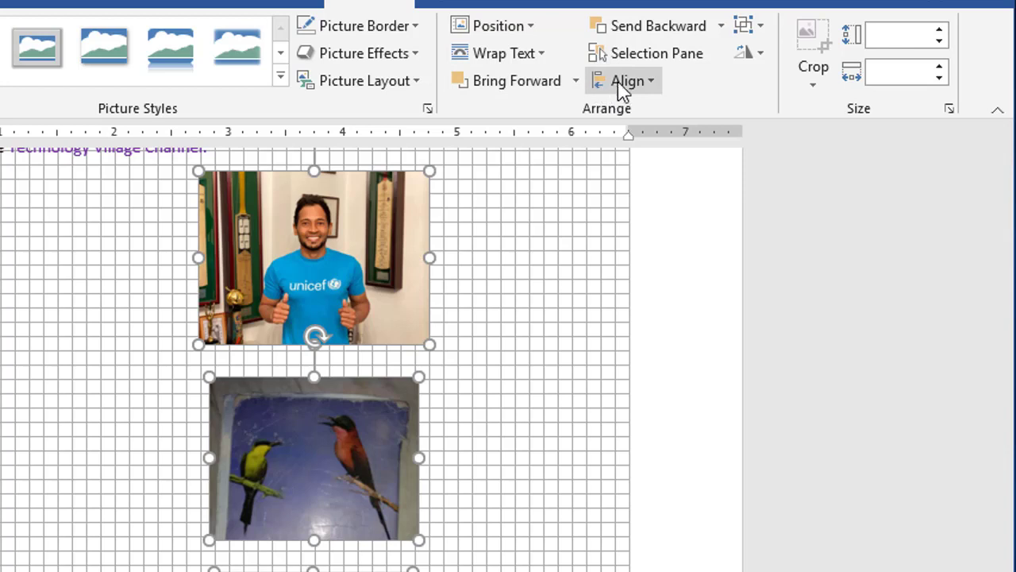
left_click(622, 82)
left_click(670, 463)
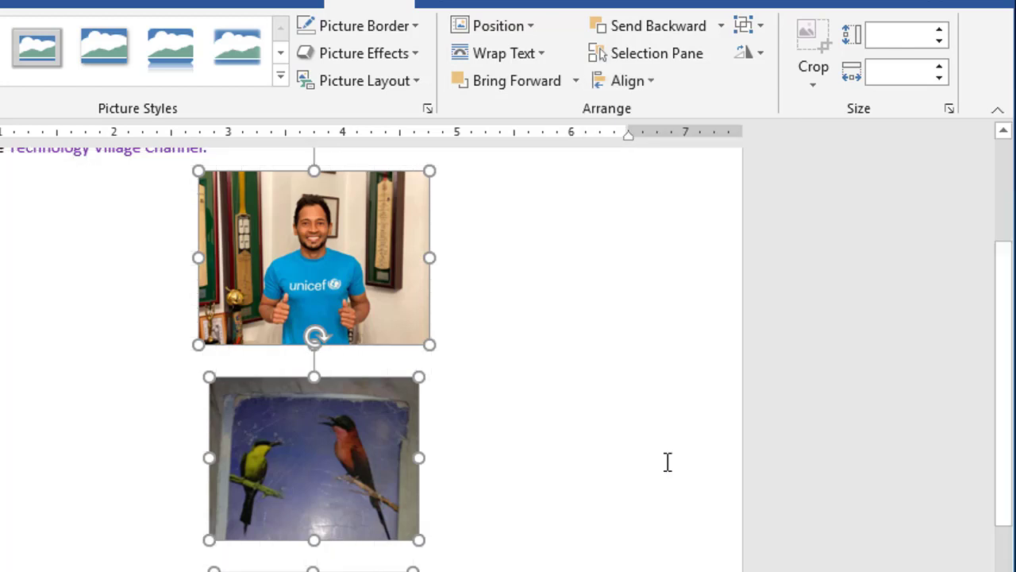
left_click(645, 86)
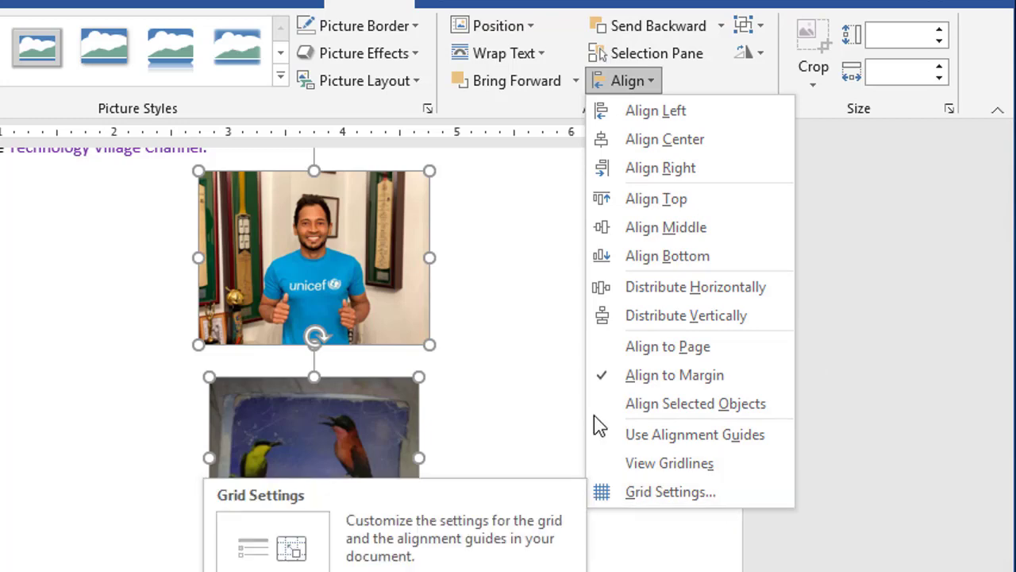
left_click(679, 352)
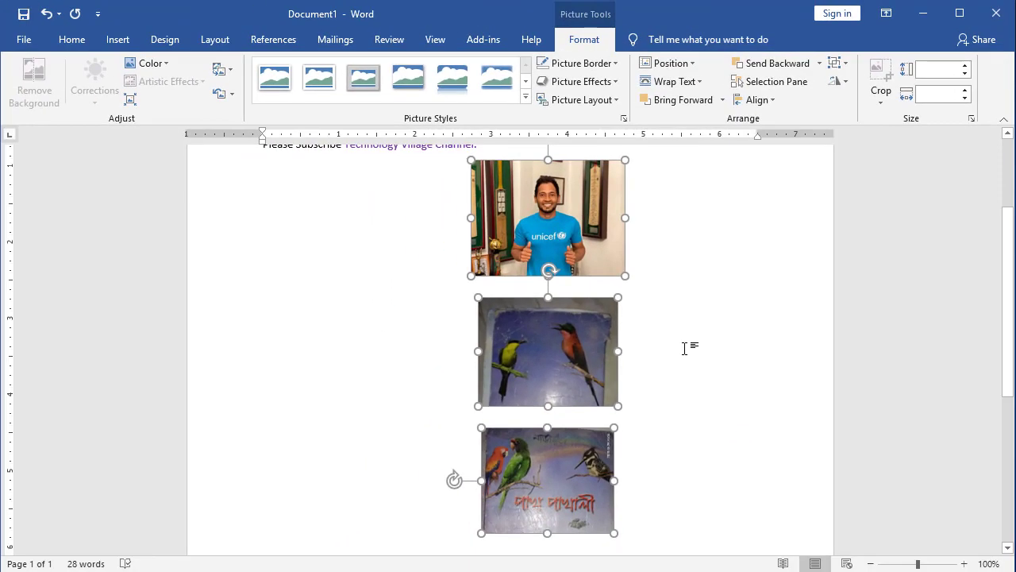